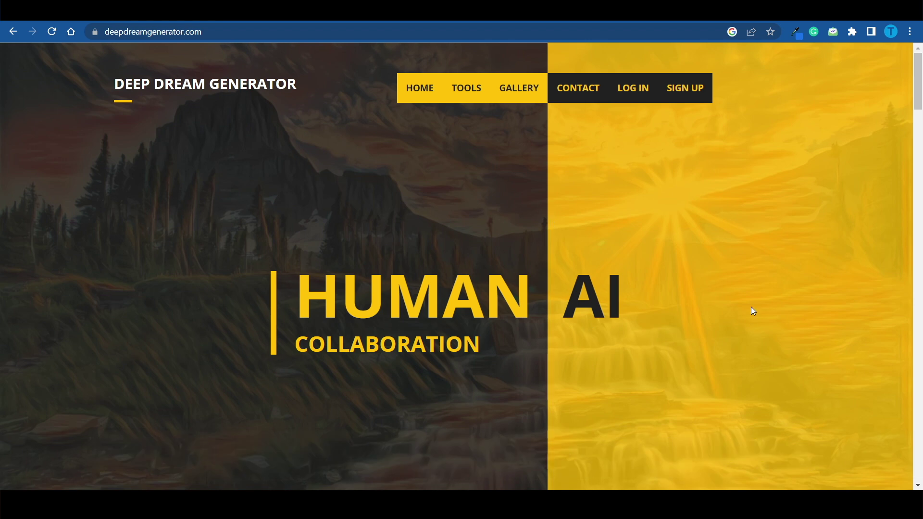
Scroll the homepage down to the Text 2 Dream, Deep Style and Deep Dream tool descriptions
scroll(751, 308, down, 5)
scroll(754, 311, down, 10)
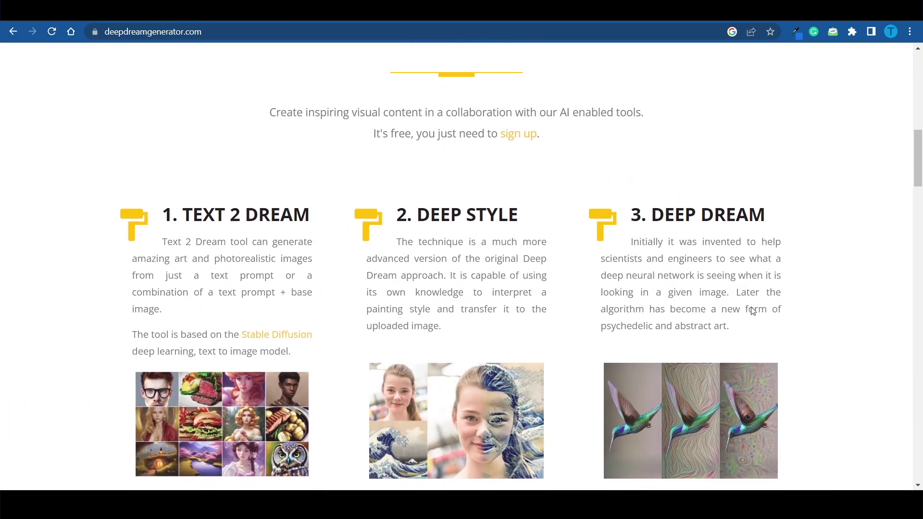
Browse the Trending feed of community images and prompts, then return to the top
scroll(753, 307, down, 1)
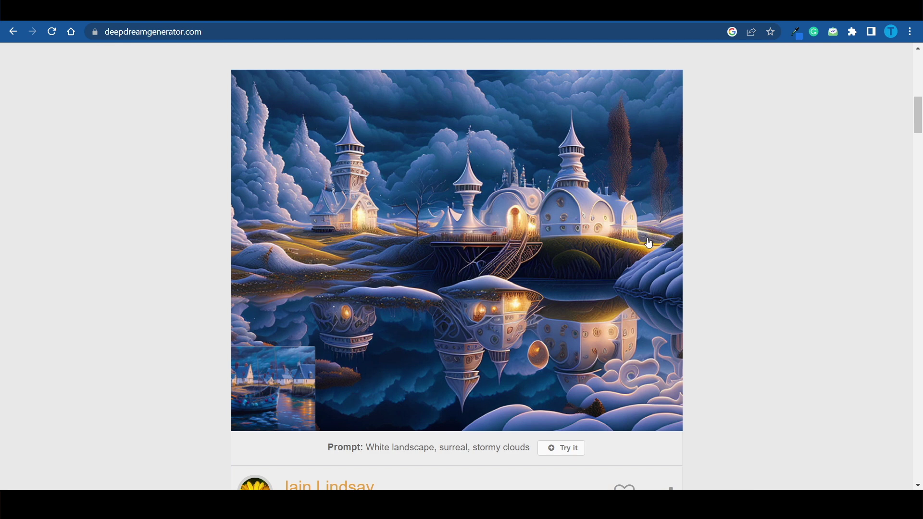
scroll(649, 244, up, 10)
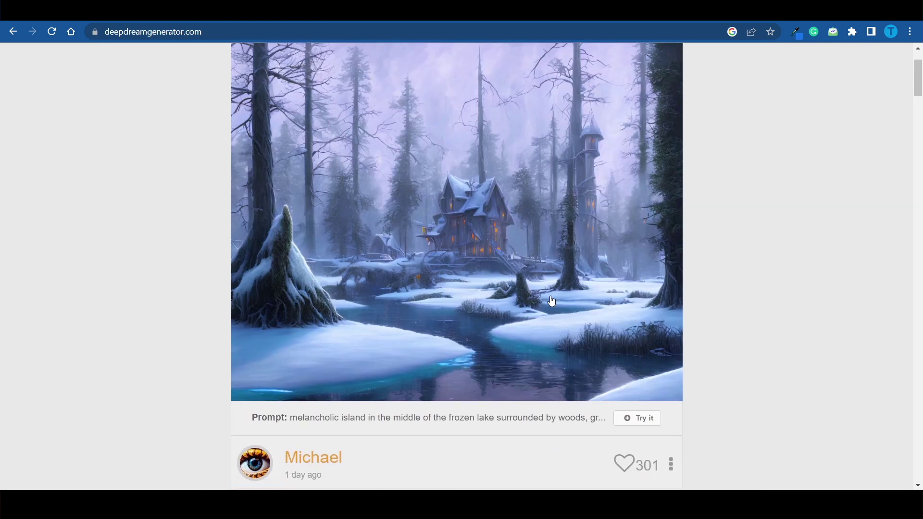
scroll(610, 357, down, 15)
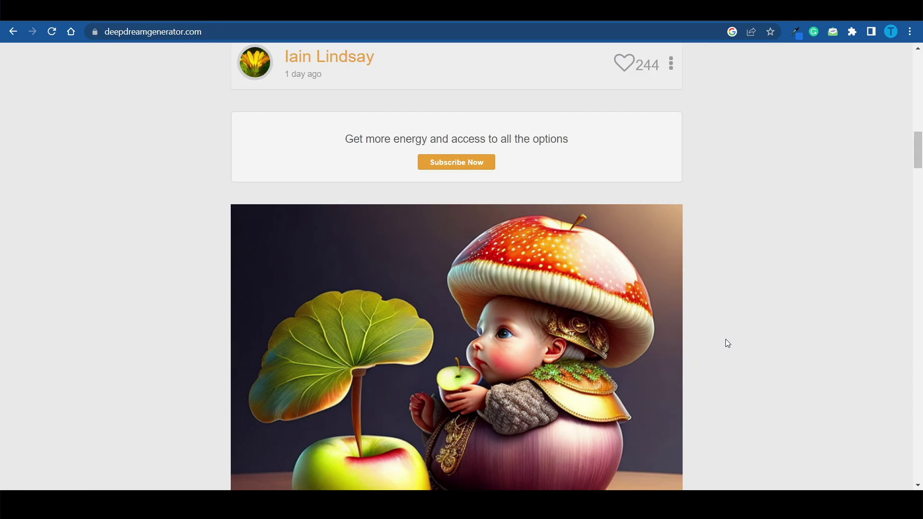
scroll(726, 339, down, 3)
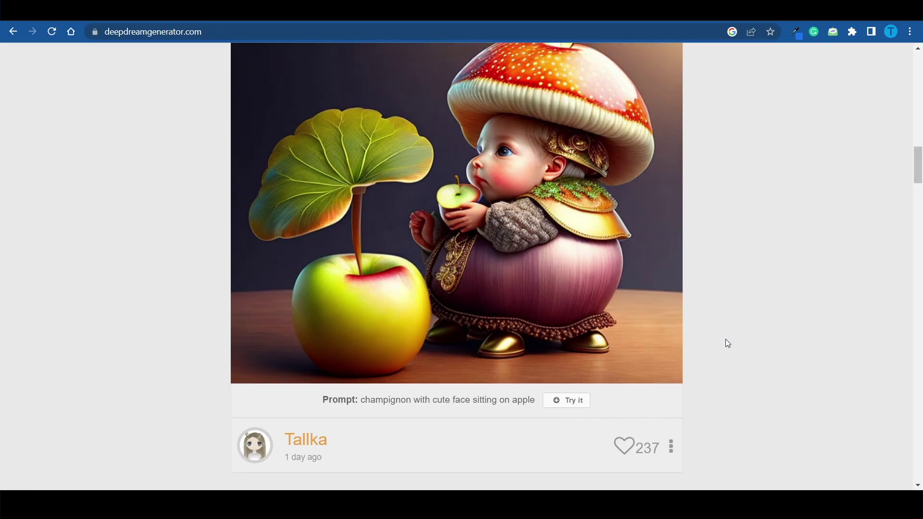
scroll(725, 340, up, 1)
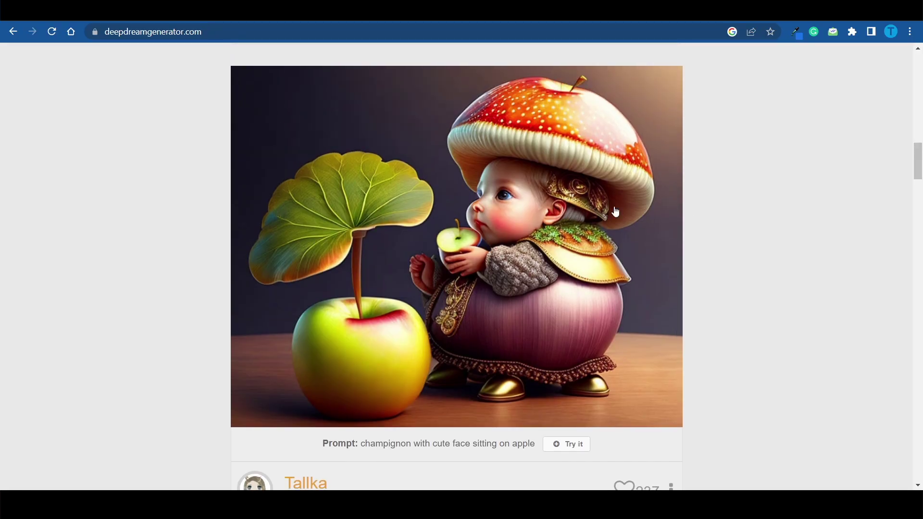
scroll(694, 317, down, 2)
scroll(696, 320, up, 10)
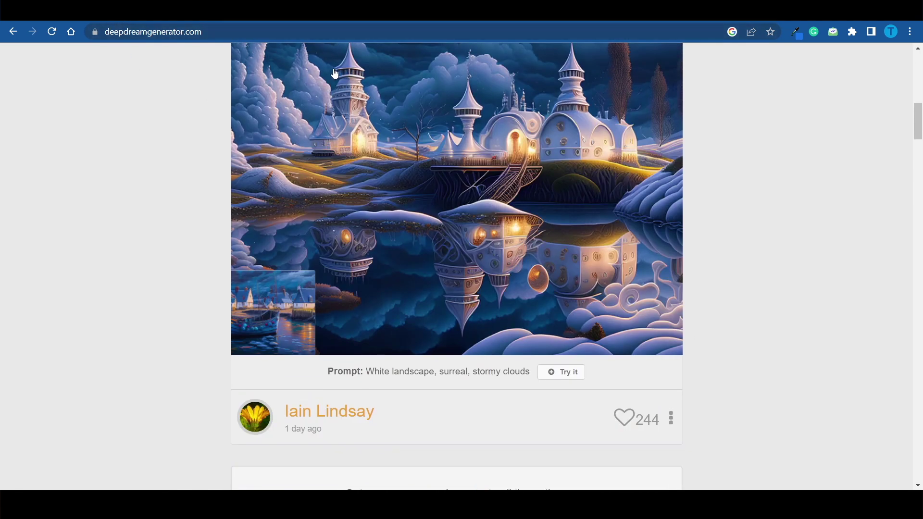
scroll(336, 75, up, 10)
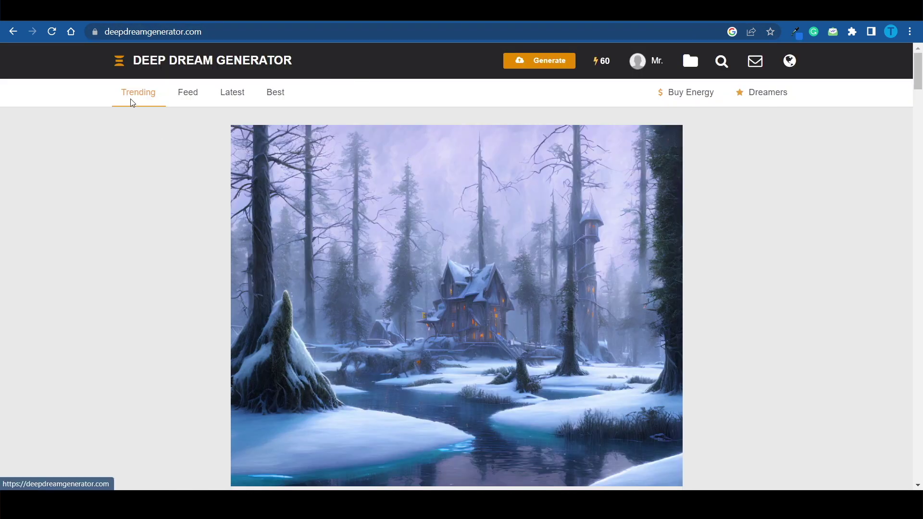
scroll(491, 311, down, 8)
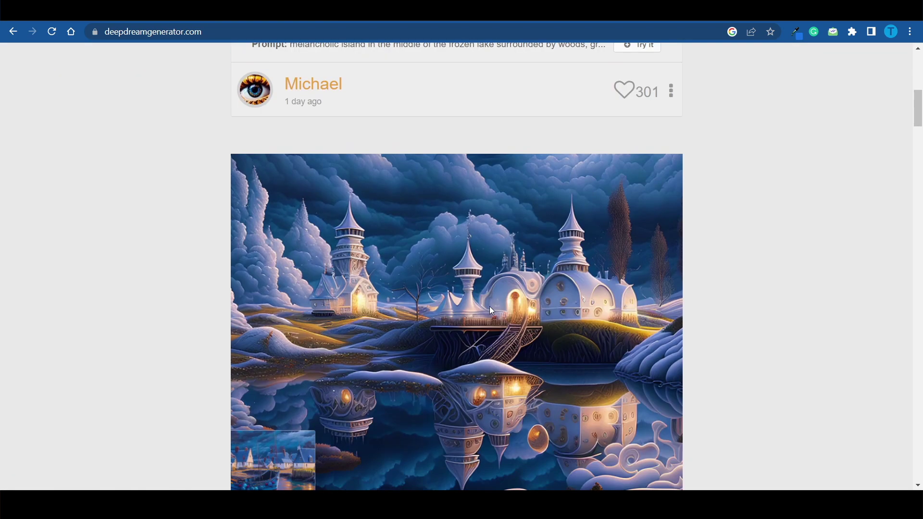
scroll(491, 311, down, 18)
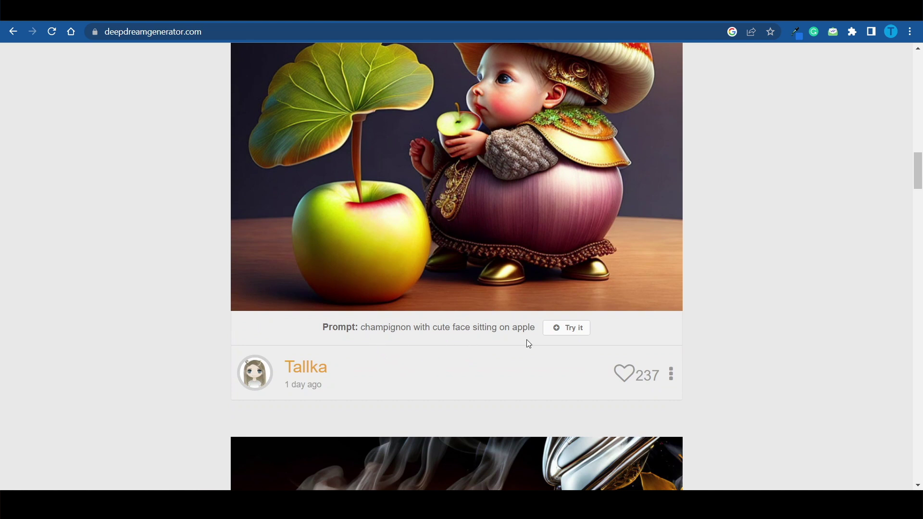
scroll(526, 339, down, 10)
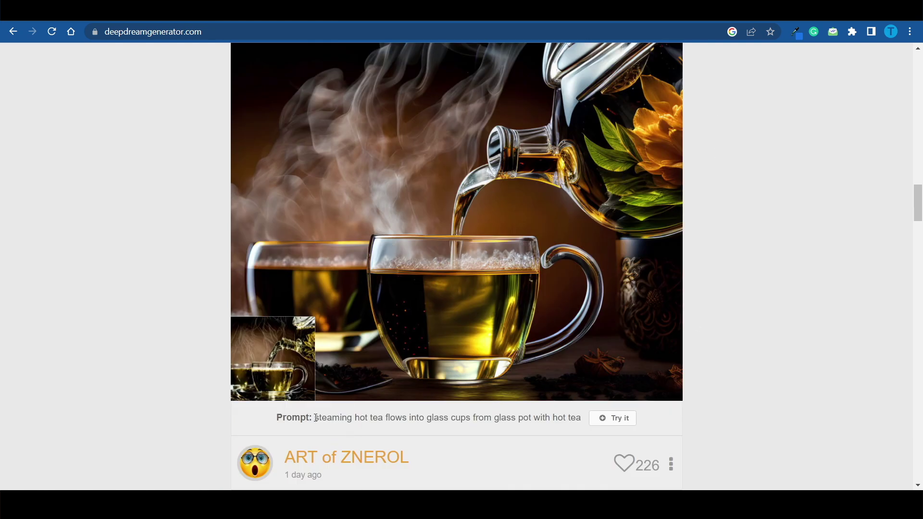
drag(316, 418, 564, 413)
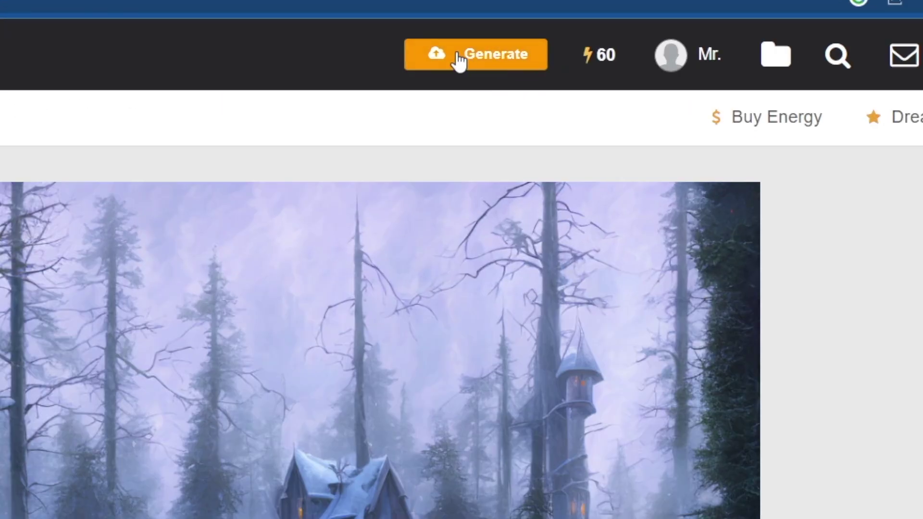
click(495, 61)
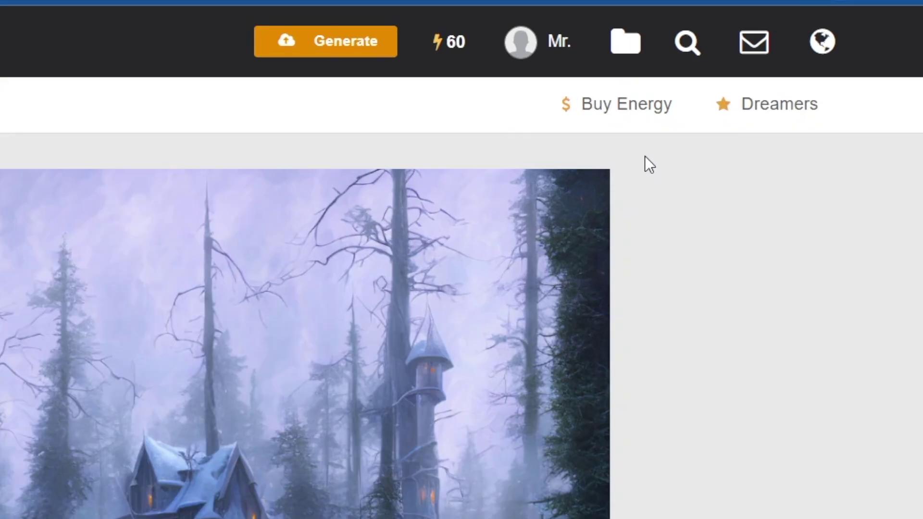
Compare the Advanced ($19), Professional ($39) and Ultra ($99) monthly energy plans under Buy Energy
click(619, 114)
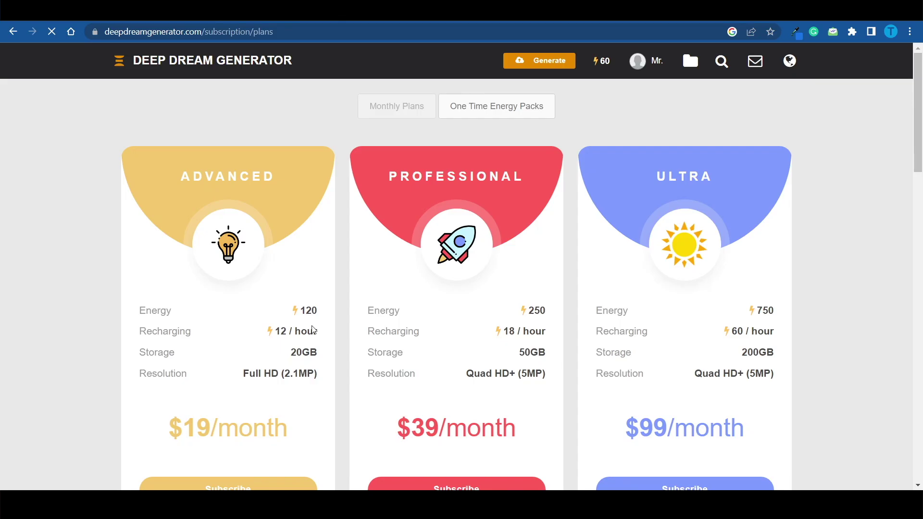
scroll(313, 330, down, 2)
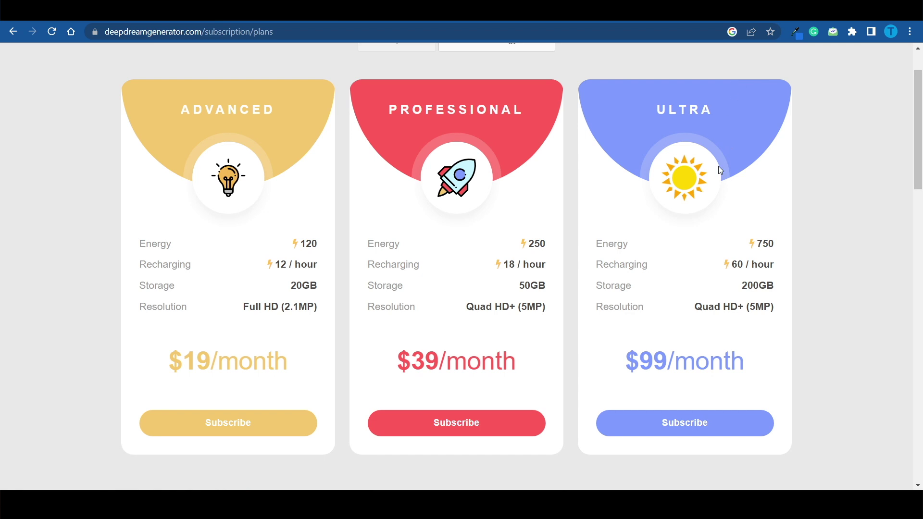
scroll(703, 238, down, 5)
scroll(703, 237, up, 4)
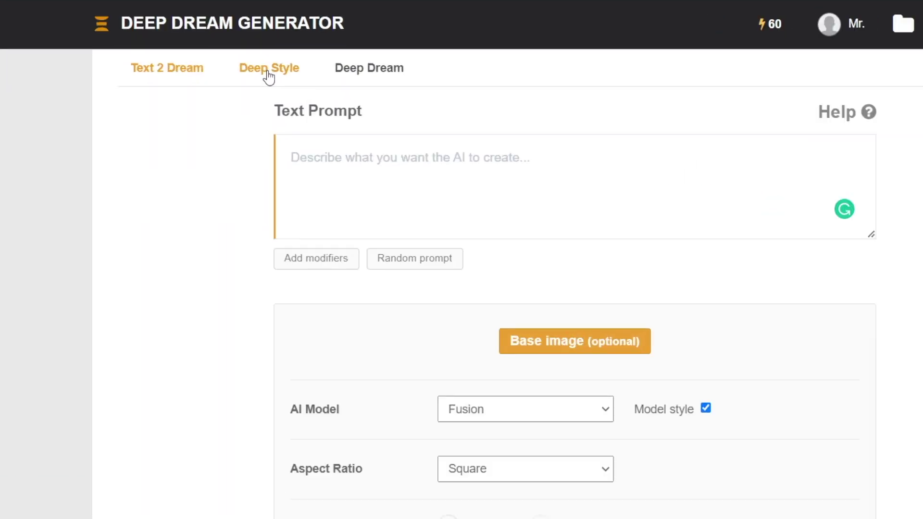
Open the generator, look over the Deep Style tab, then switch to Deep Dream
click(268, 67)
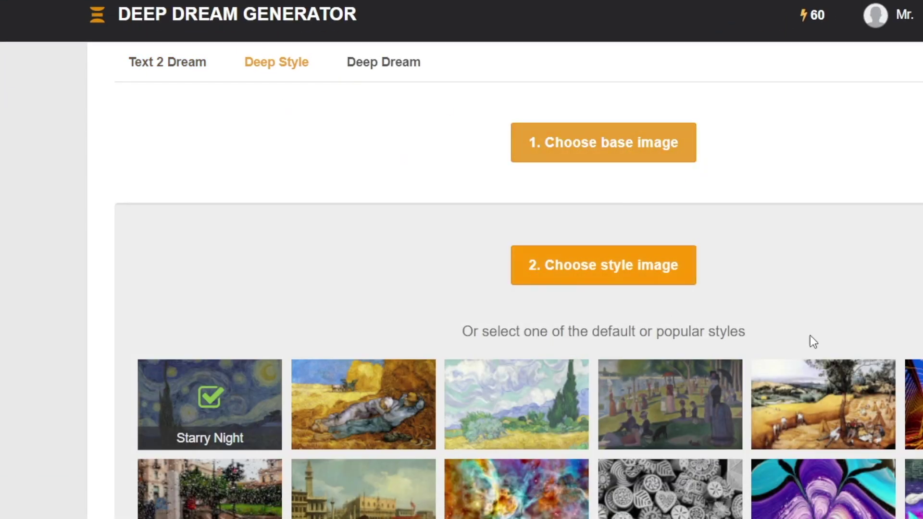
scroll(850, 344, down, 2)
scroll(326, 116, up, 2)
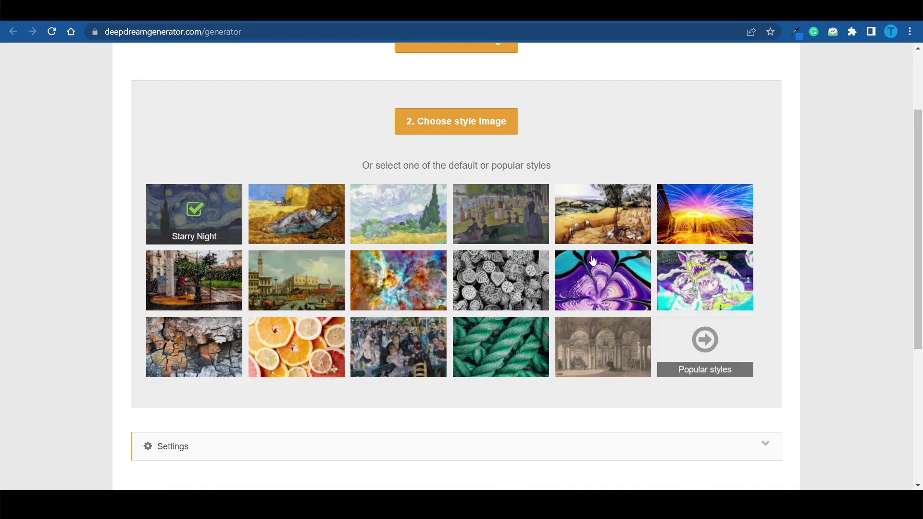
scroll(594, 261, up, 2)
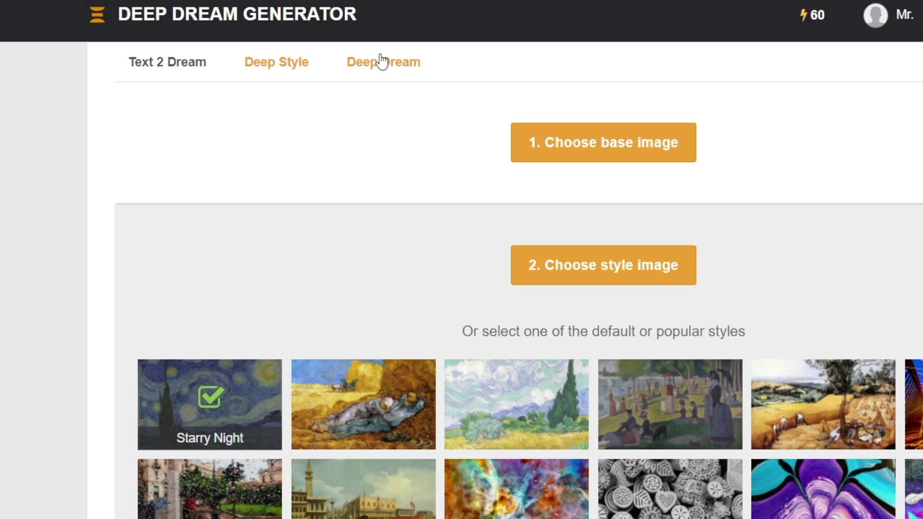
click(308, 92)
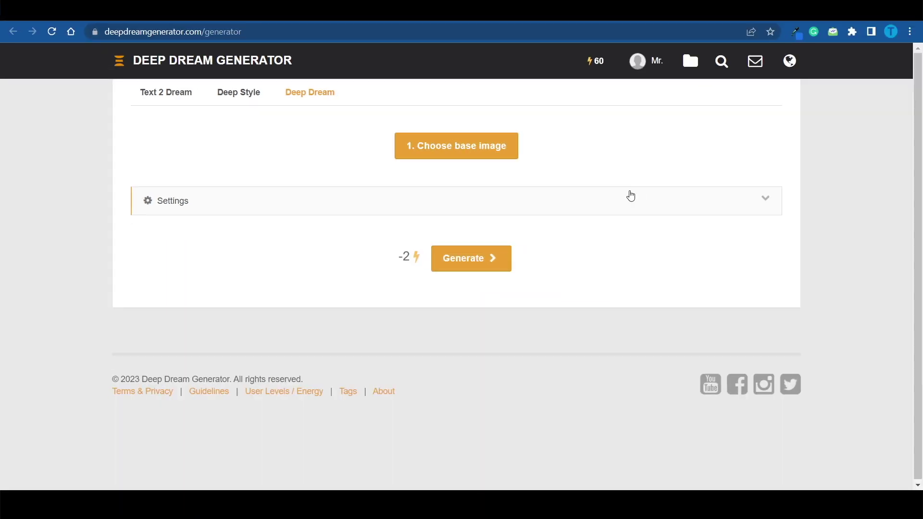
Expand the Deep Dream settings panel to review it, then collapse it again
click(861, 219)
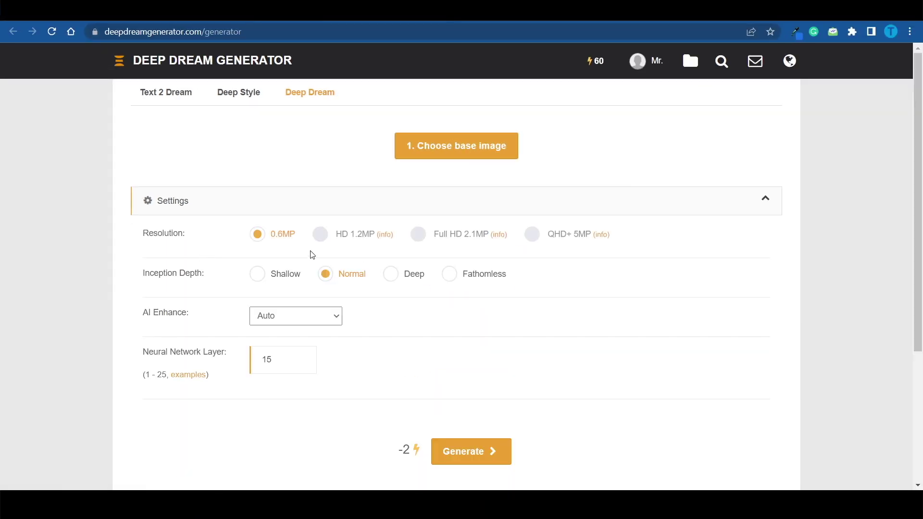
click(216, 196)
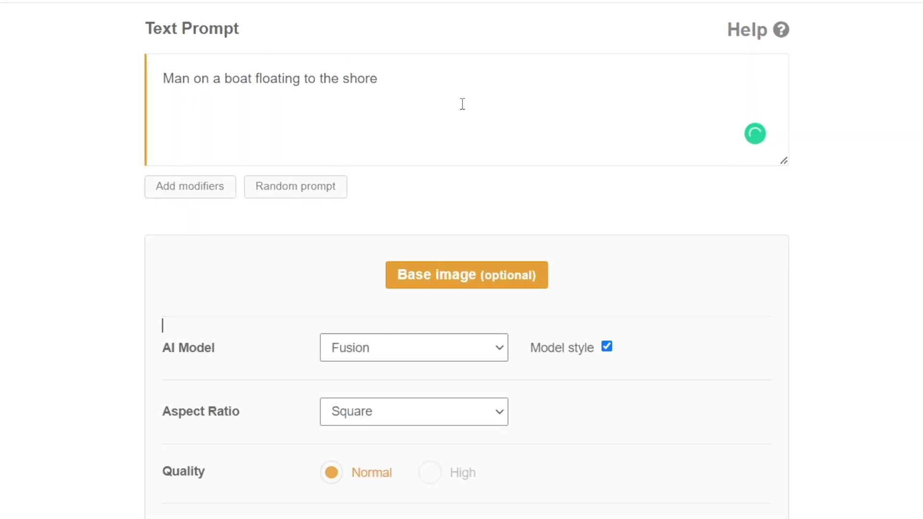
Generate the boat-and-lake prompt as a square image with the Fusion model
scroll(452, 95, down, 2)
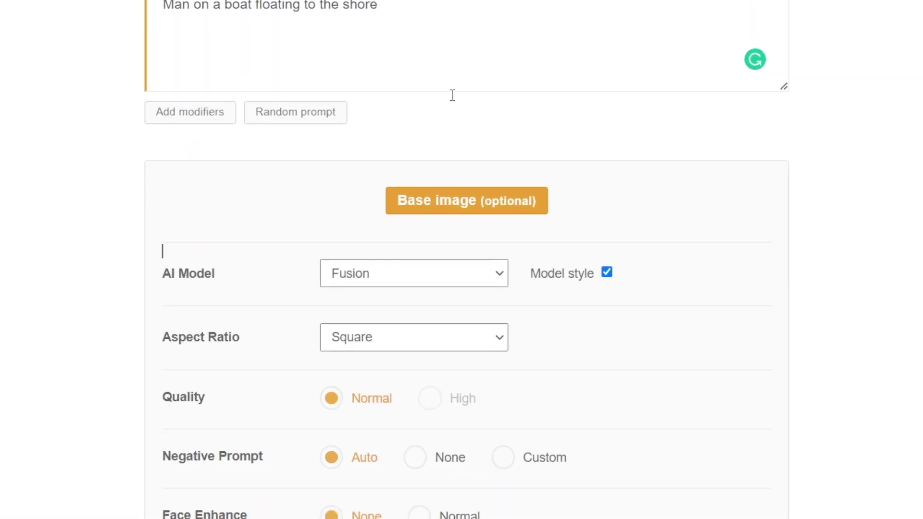
scroll(481, 180, up, 2)
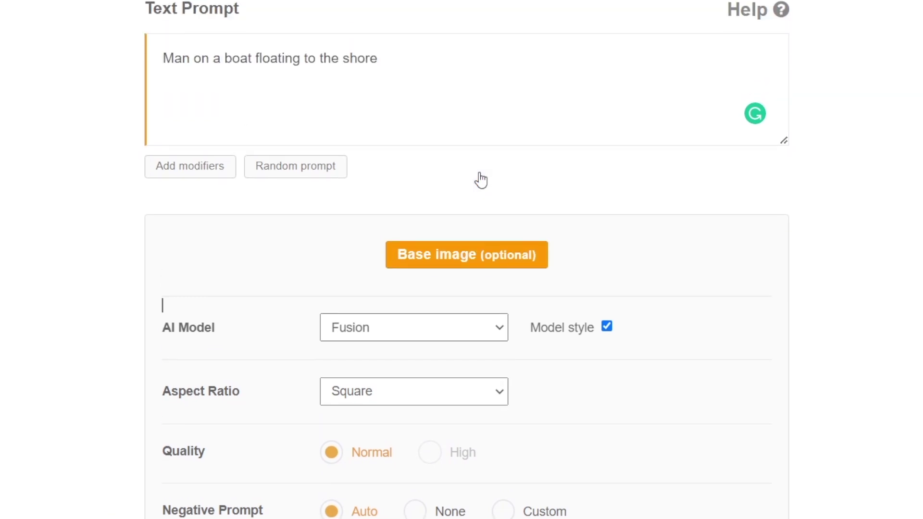
scroll(402, 195, down, 5)
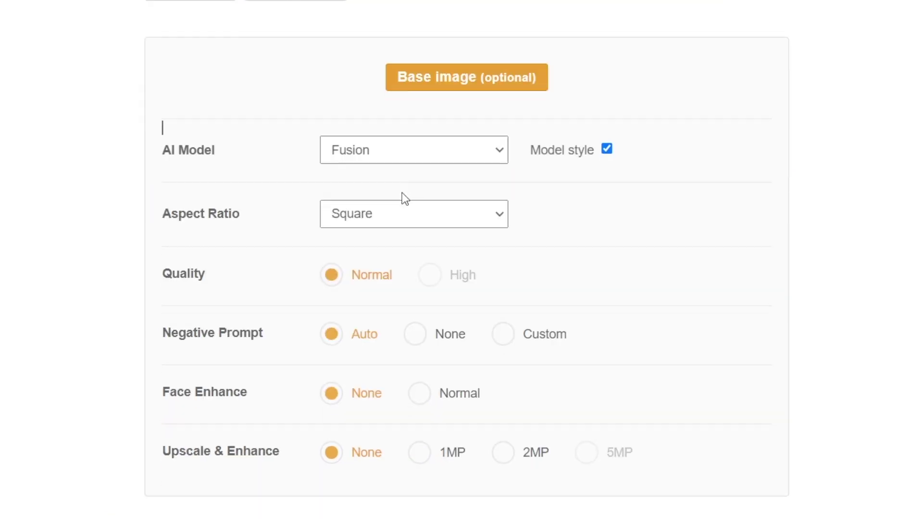
click(399, 91)
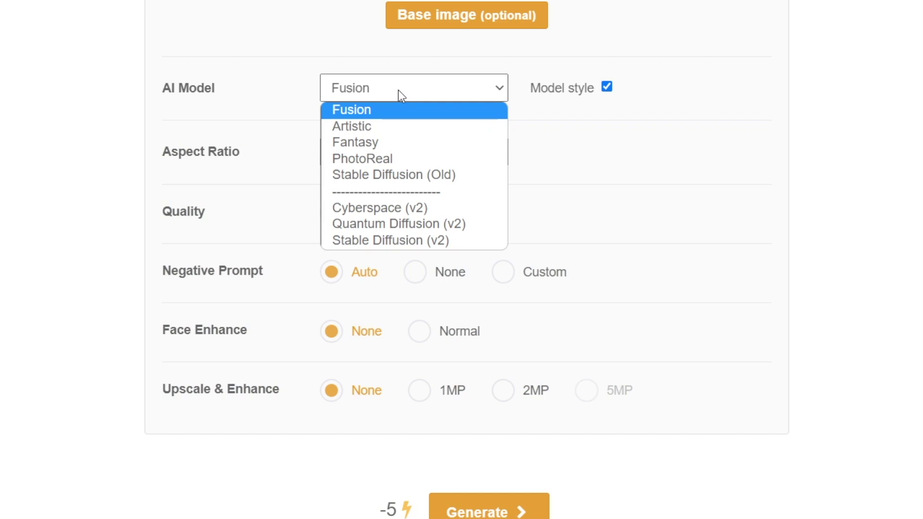
click(341, 34)
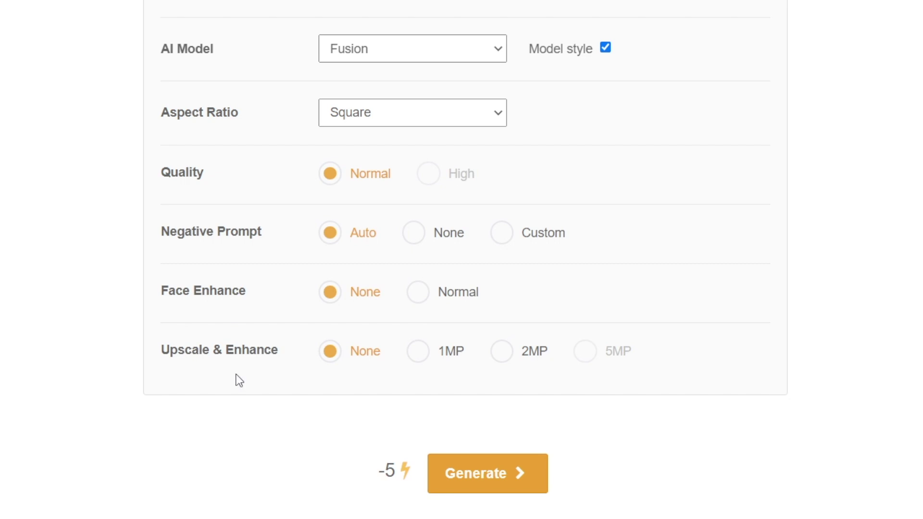
click(487, 474)
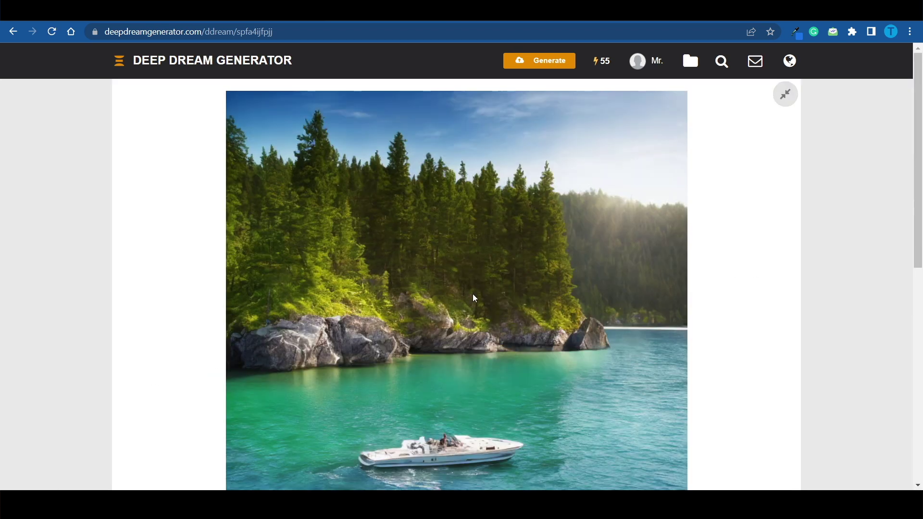
Save the generated boat-and-lake image to disk as a JPG via Save image as
scroll(474, 299, down, 3)
scroll(480, 306, up, 1)
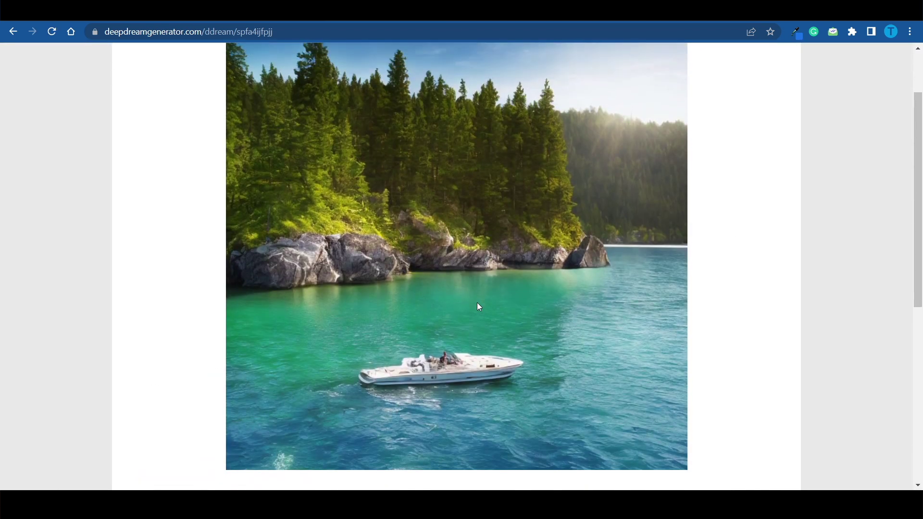
scroll(479, 306, down, 3)
scroll(480, 307, up, 2)
scroll(479, 307, up, 2)
scroll(479, 306, down, 1)
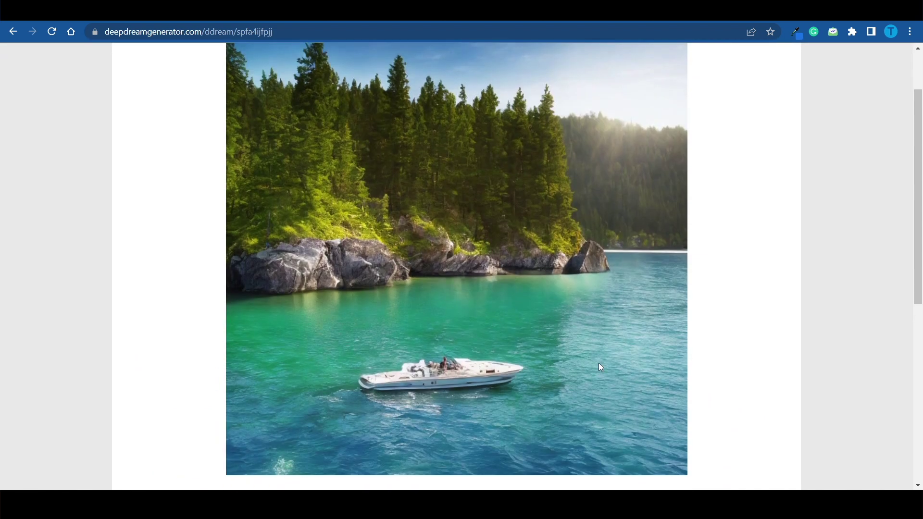
scroll(600, 365, down, 3)
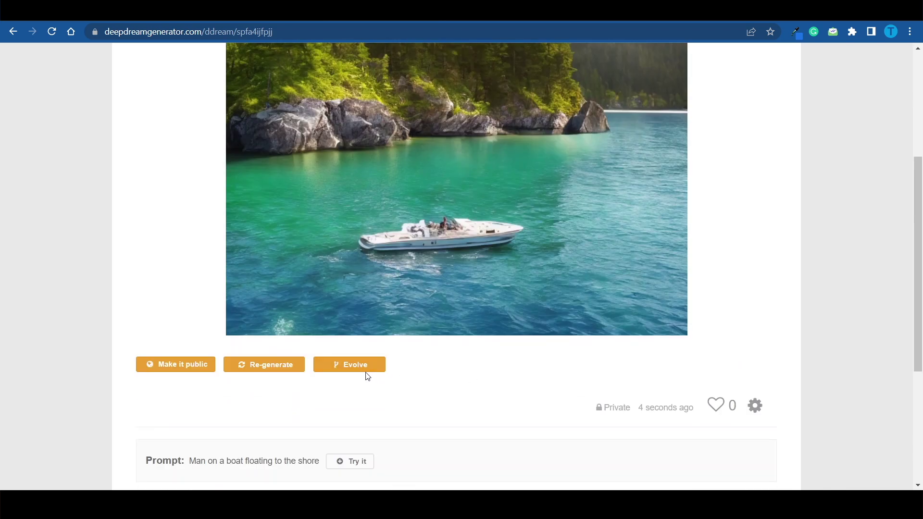
scroll(358, 372, up, 4)
right_click(460, 209)
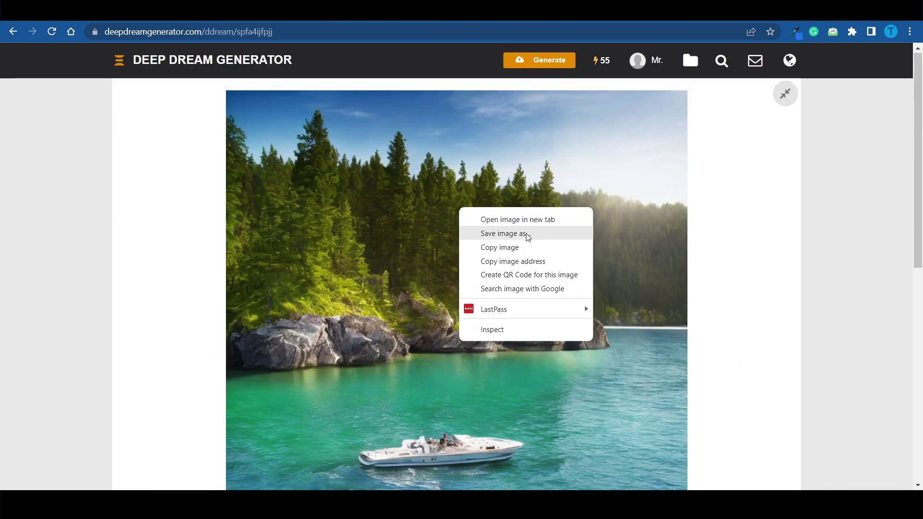
click(505, 234)
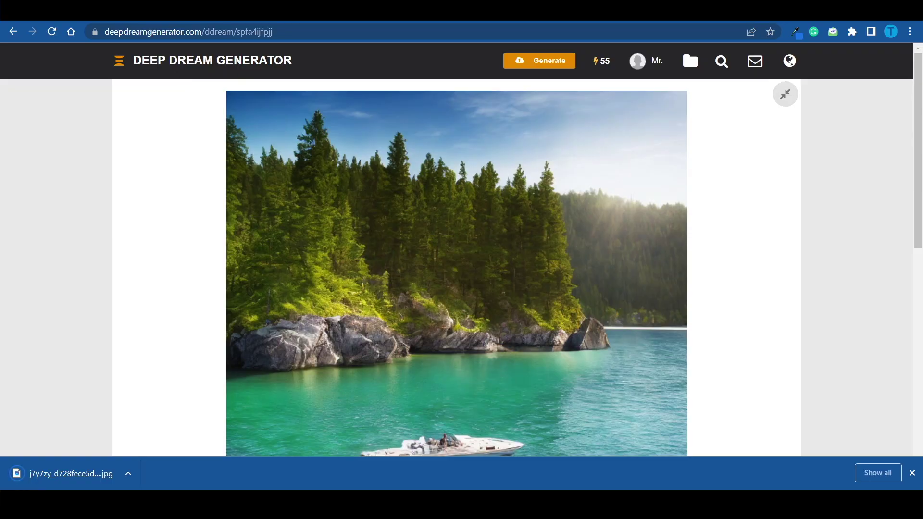
Choose the lake image from the Result folder as the Deep Dream base image and generate
click(12, 31)
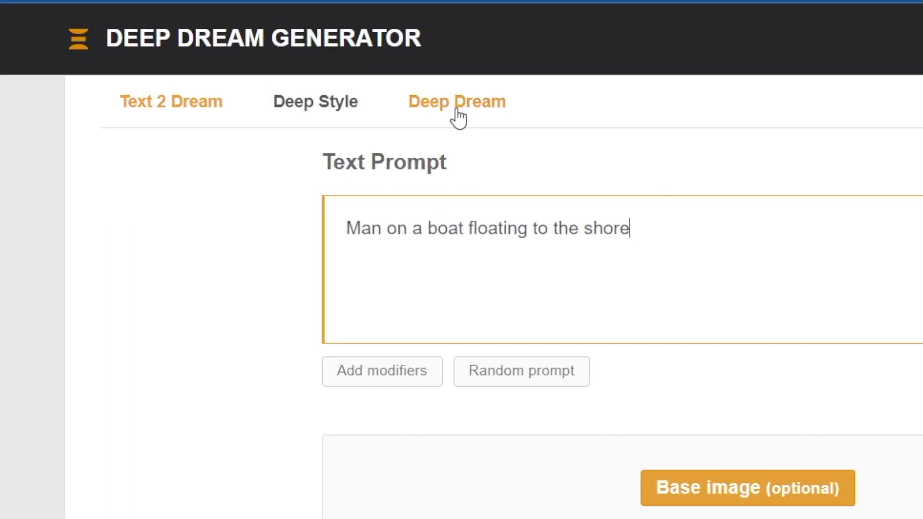
click(456, 111)
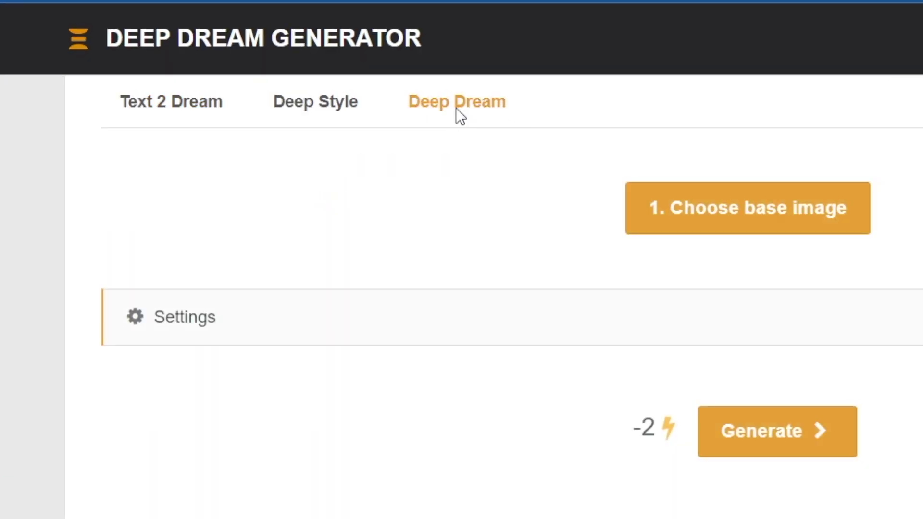
click(807, 230)
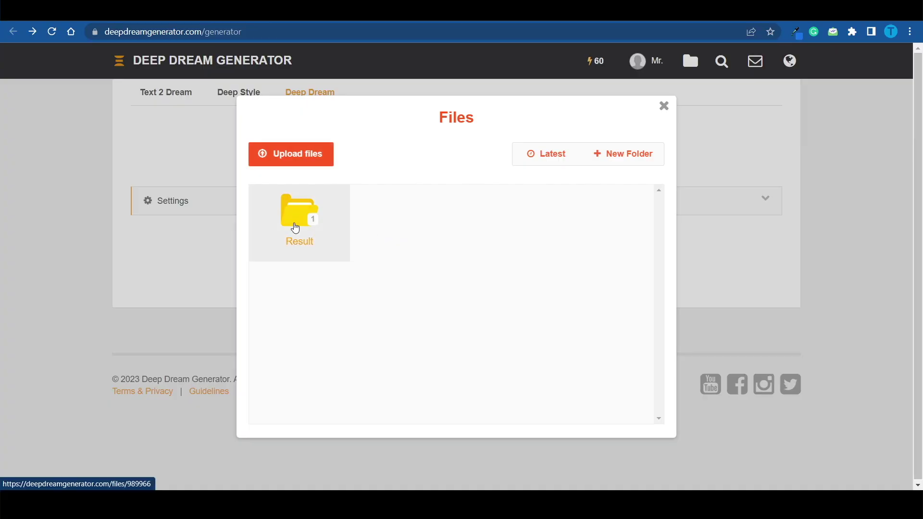
click(300, 211)
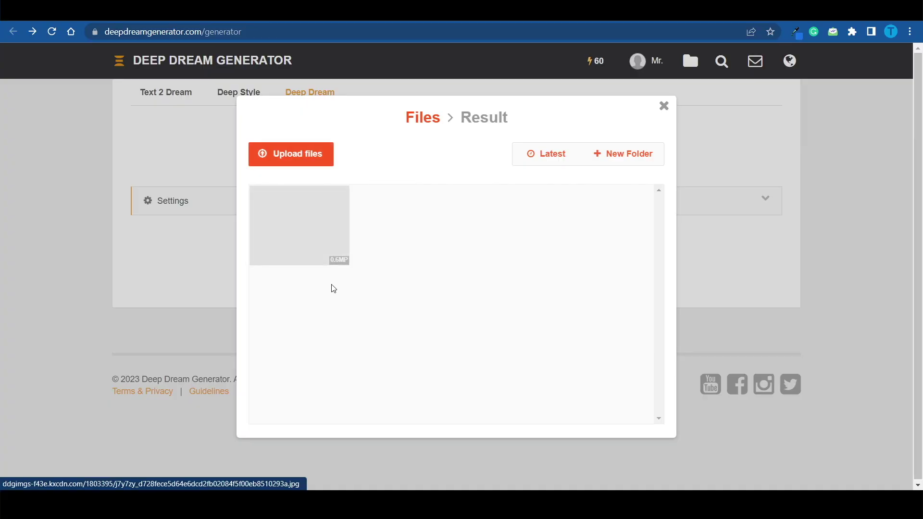
click(308, 241)
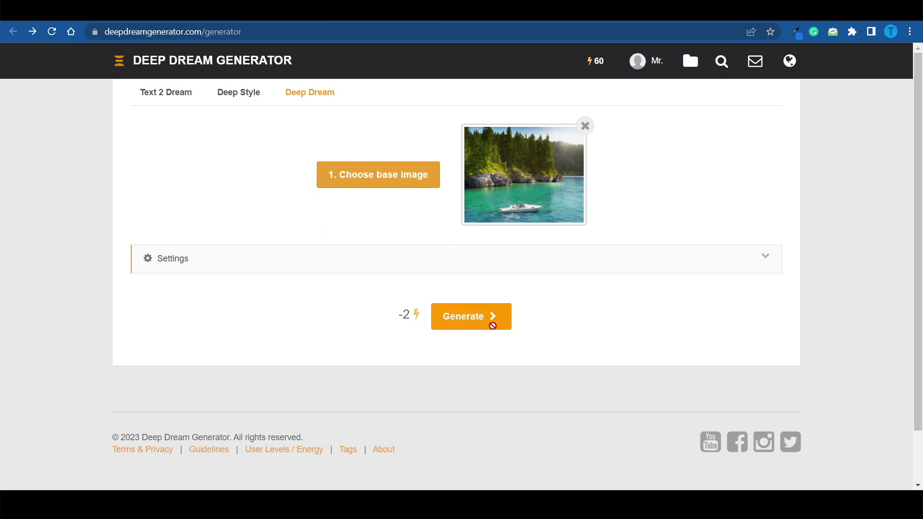
click(493, 326)
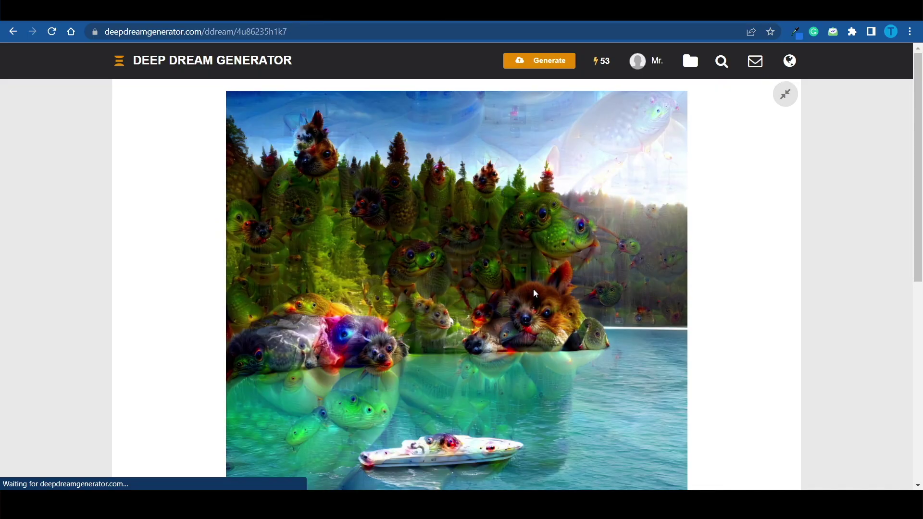
Scroll over the finished Deep Dream lake image with its psychedelic animal faces
scroll(536, 293, down, 2)
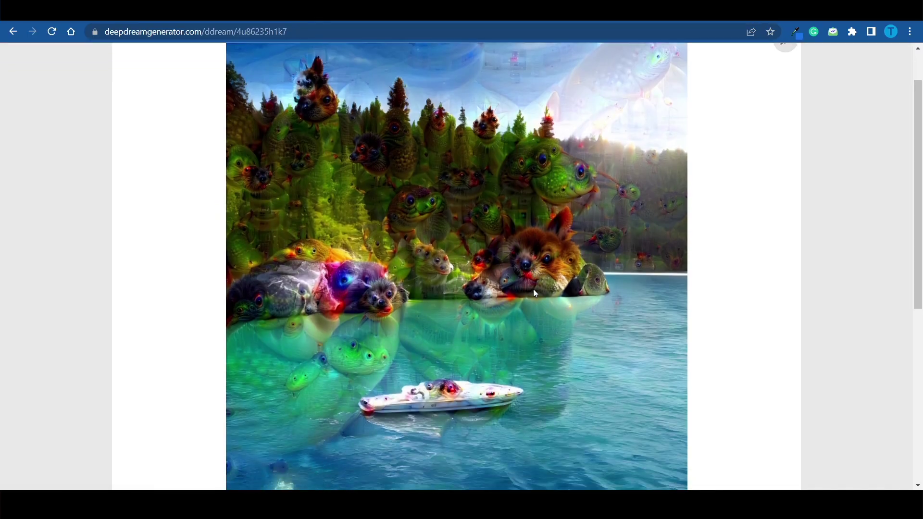
scroll(538, 292, up, 1)
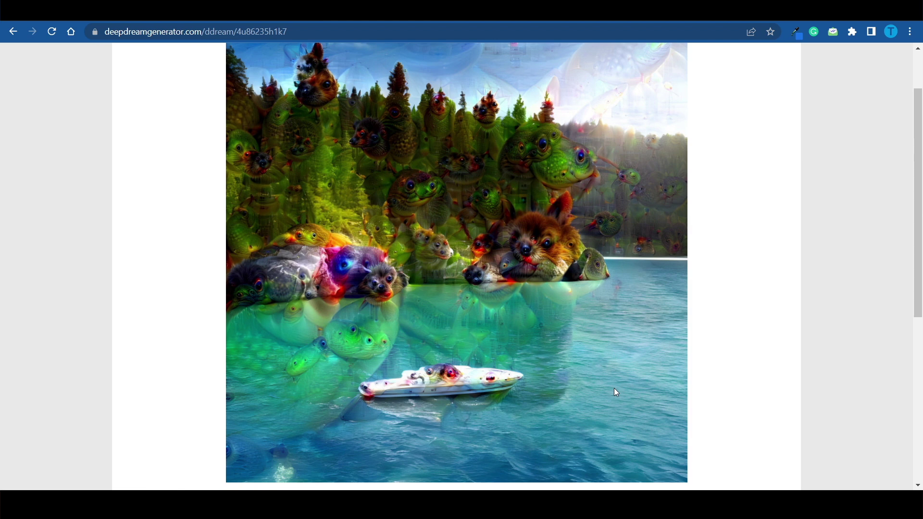
scroll(613, 388, up, 2)
scroll(613, 388, down, 2)
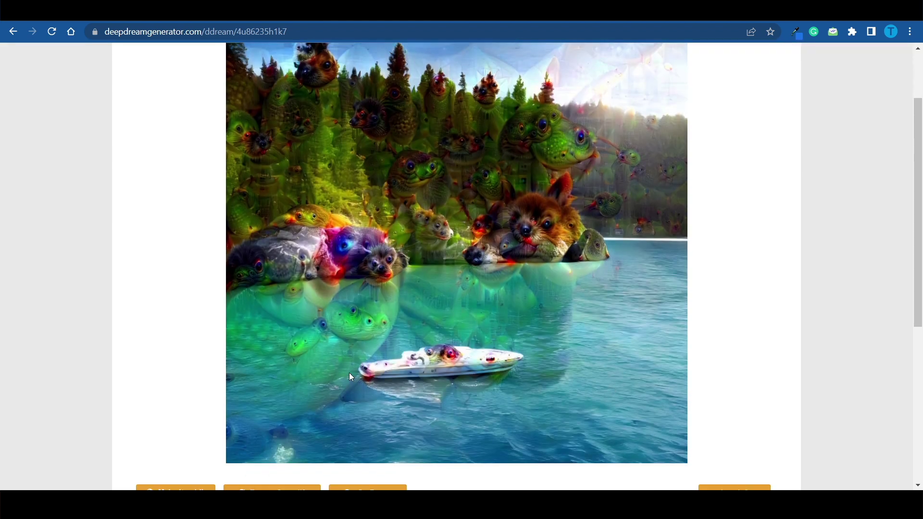
scroll(477, 376, up, 1)
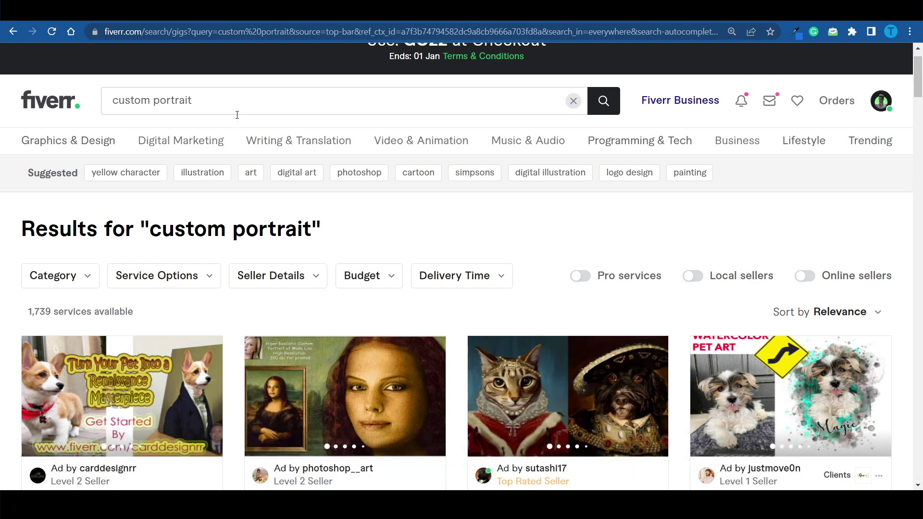
scroll(455, 313, down, 2)
scroll(455, 313, down, 1)
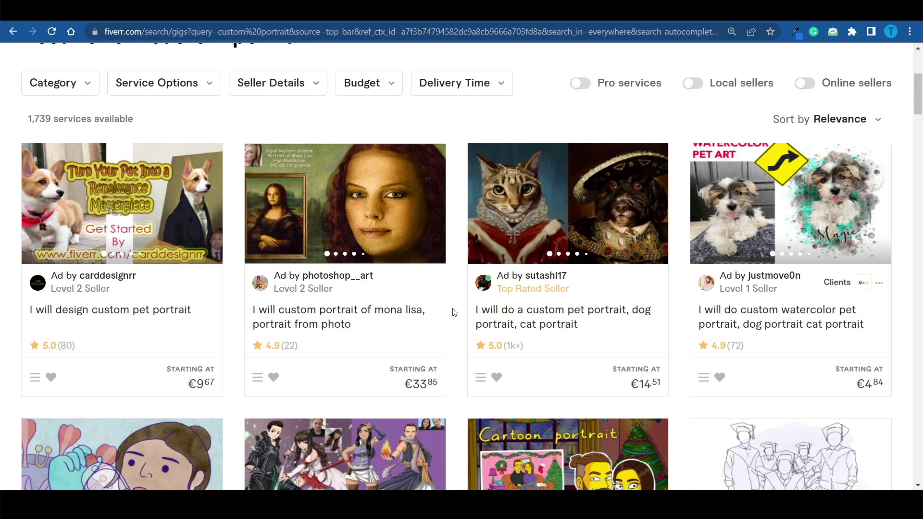
scroll(455, 313, down, 5)
scroll(455, 313, down, 2)
scroll(455, 312, up, 2)
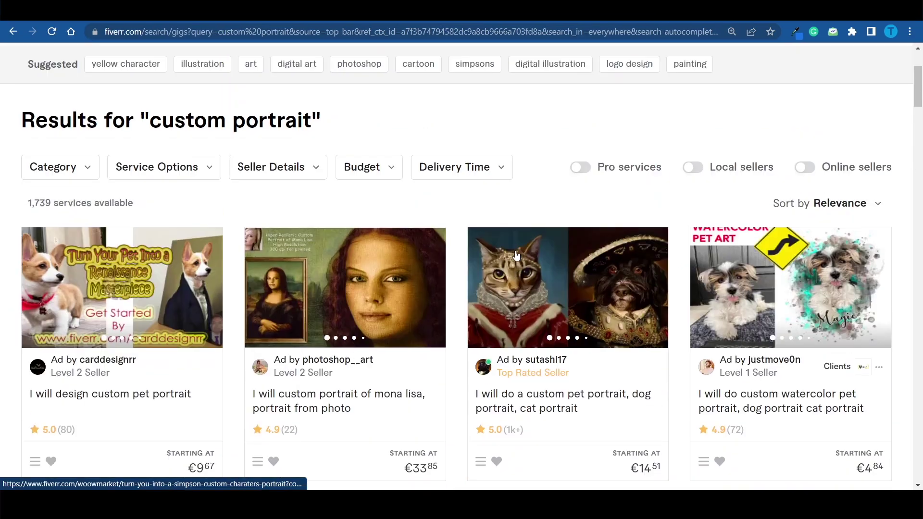
scroll(517, 255, up, 1)
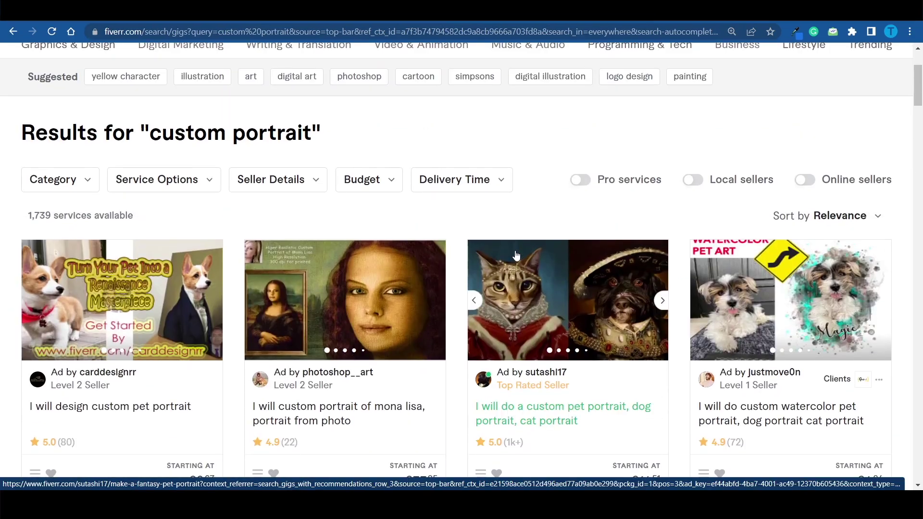
scroll(517, 255, down, 3)
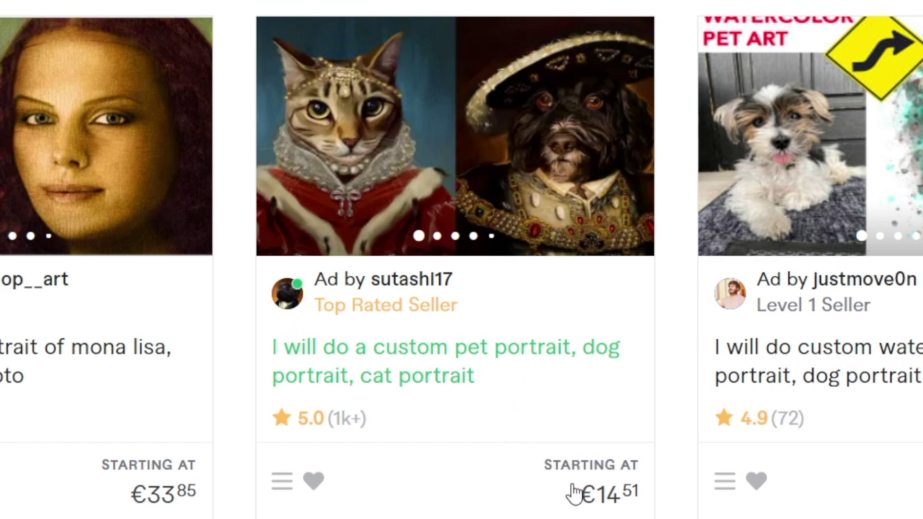
mouse_move(595, 55)
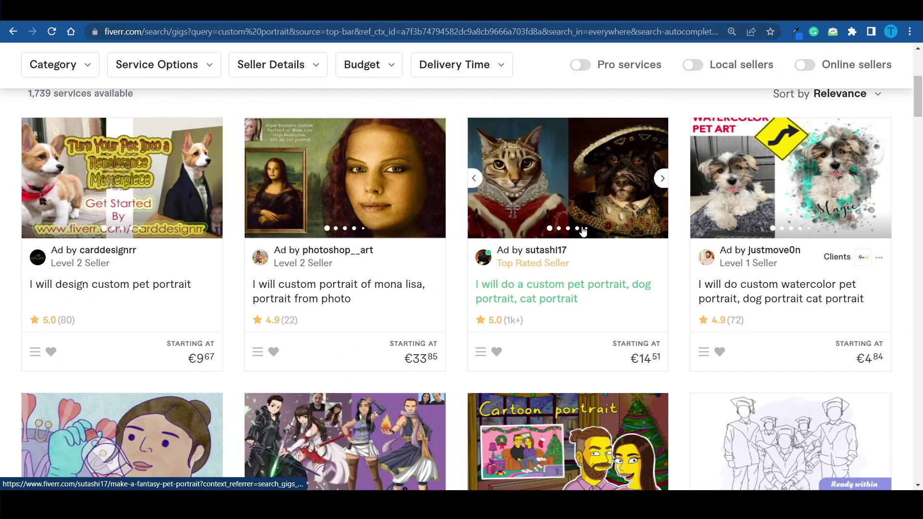
scroll(583, 231, down, 15)
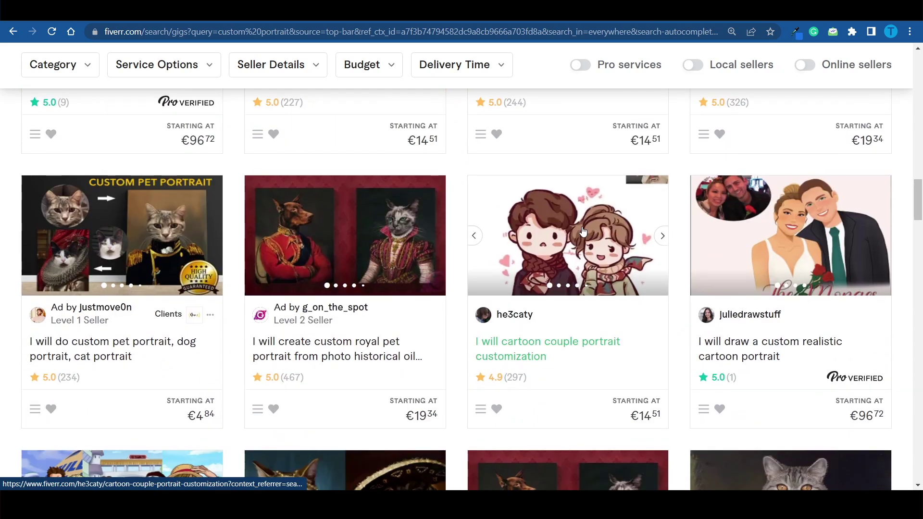
scroll(583, 231, down, 10)
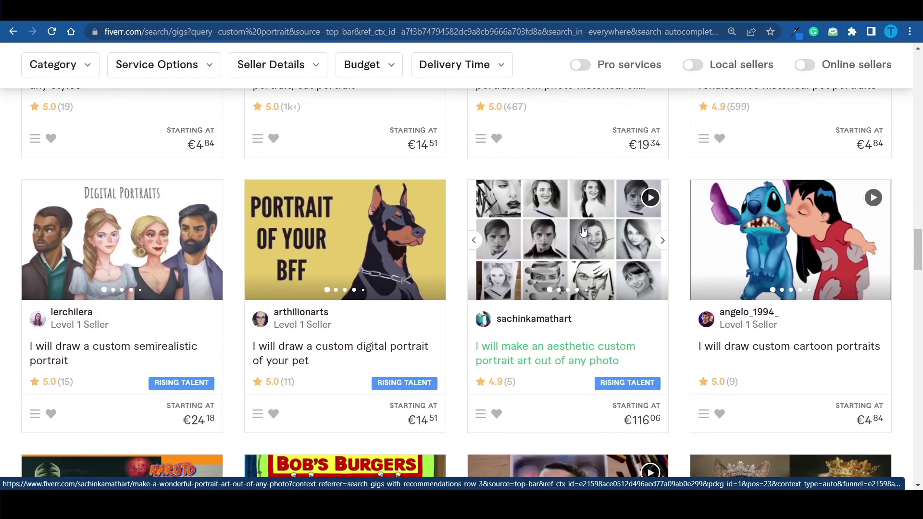
scroll(584, 231, down, 5)
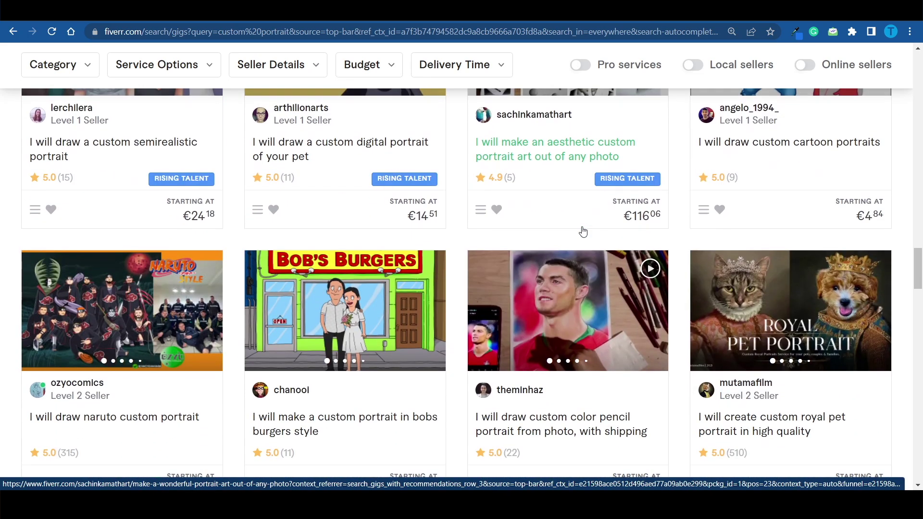
scroll(583, 231, down, 5)
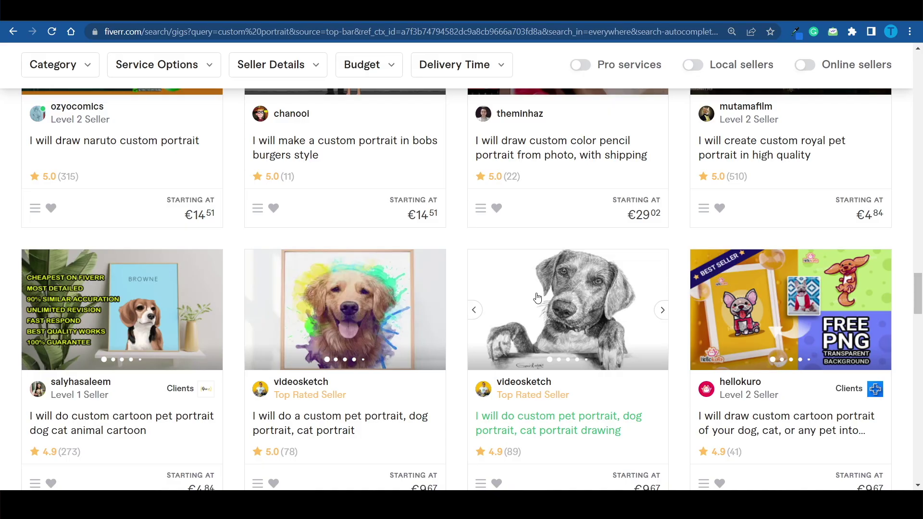
scroll(537, 297, up, 20)
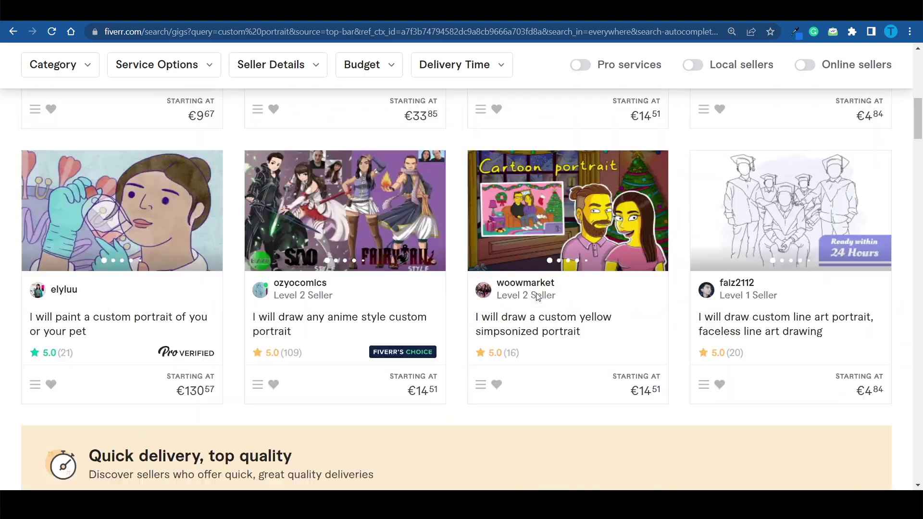